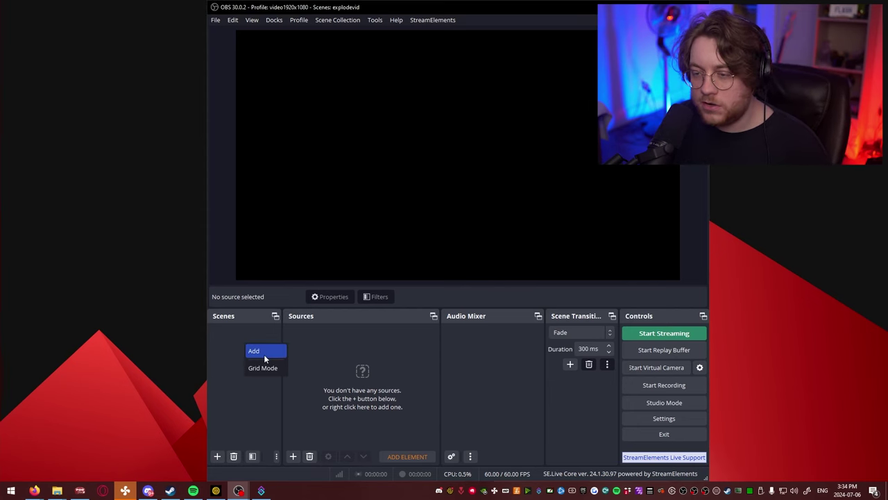
- Create a scene named swag and add camera, mic and desktop sources to it
left_click(264, 355)
type("swag")
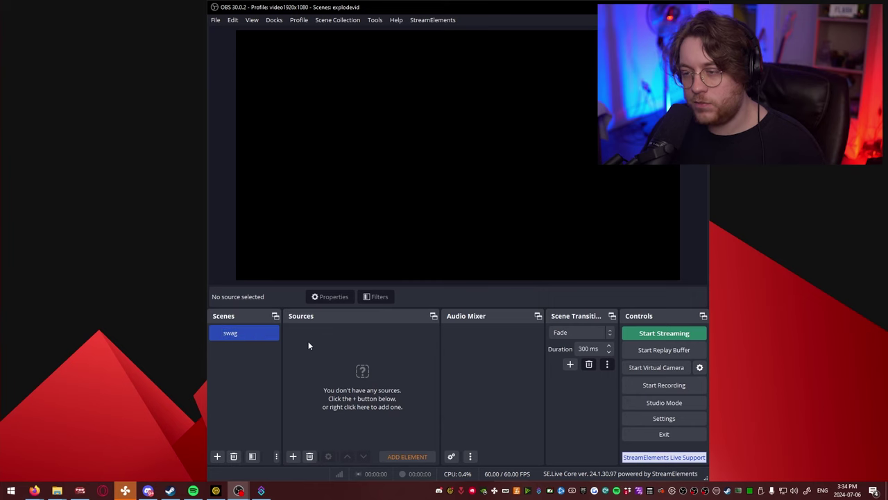
right_click(308, 341)
mouse_move(368, 355)
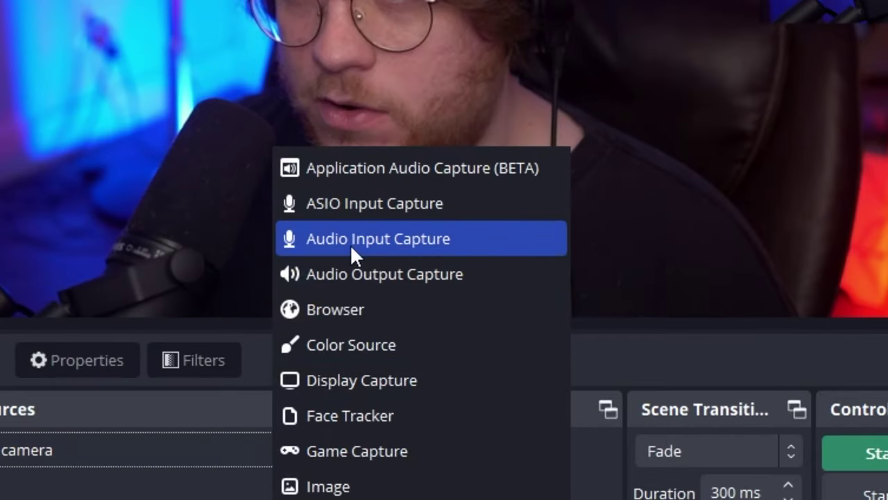
left_click(364, 248)
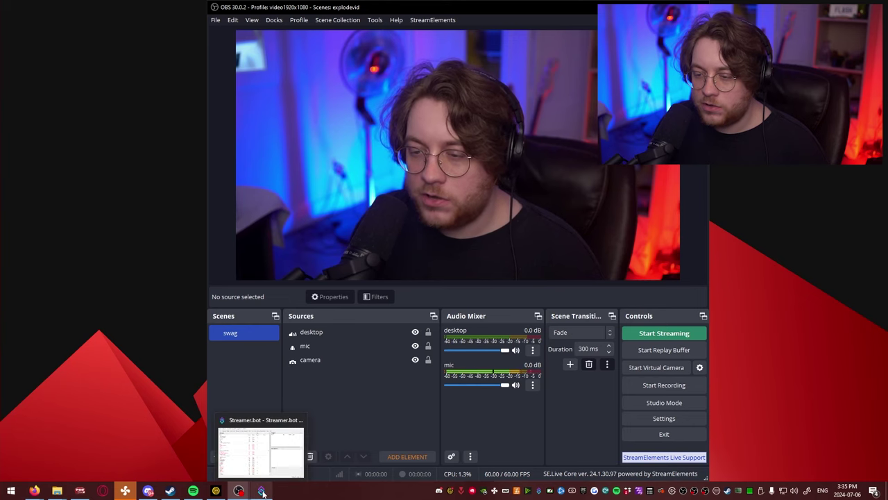
- Switch to Streamer.bot and check the connected platform account and the OBS connections under Stream Apps
left_click(261, 490)
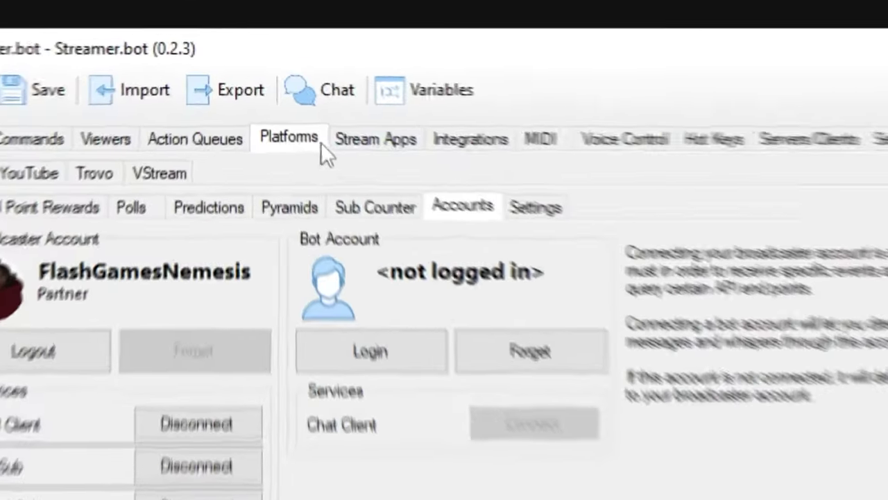
left_click(281, 80)
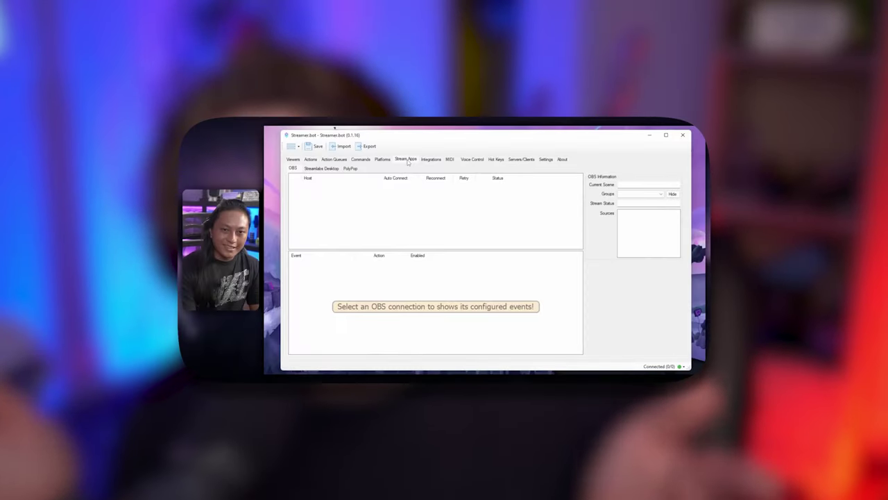
right_click(361, 195)
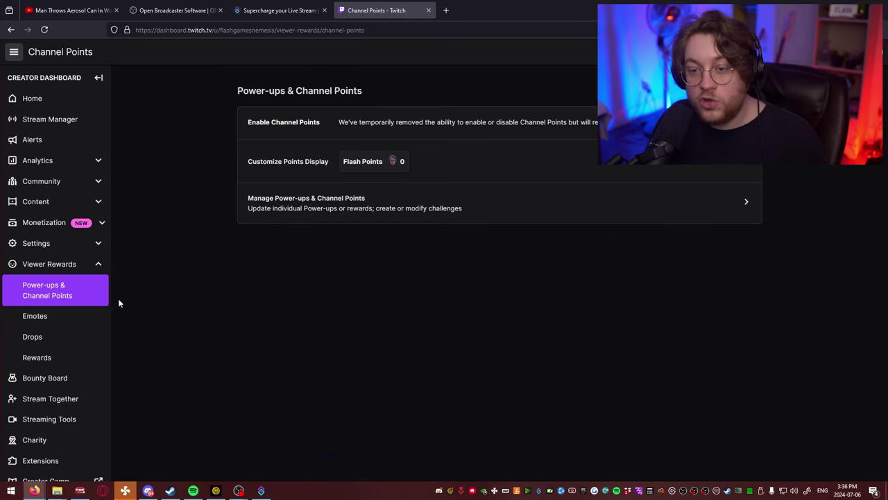
- Open Manage Power-ups & Channel Points in the Twitch creator dashboard and look through the rewards
left_click(288, 216)
scroll(277, 243, "down", 15)
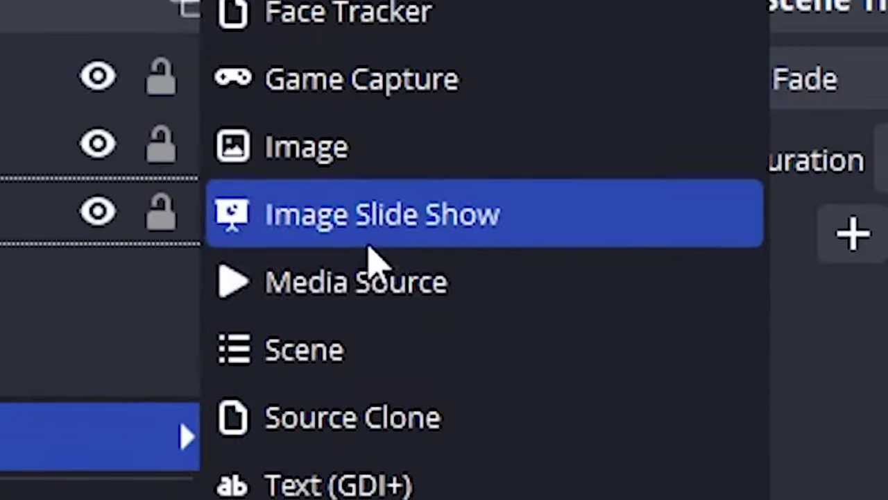
- Add a media source named explosion in OBS using Explosion.mp4, with restarting playback when the source becomes active turned off
left_click(485, 424)
type("explos")
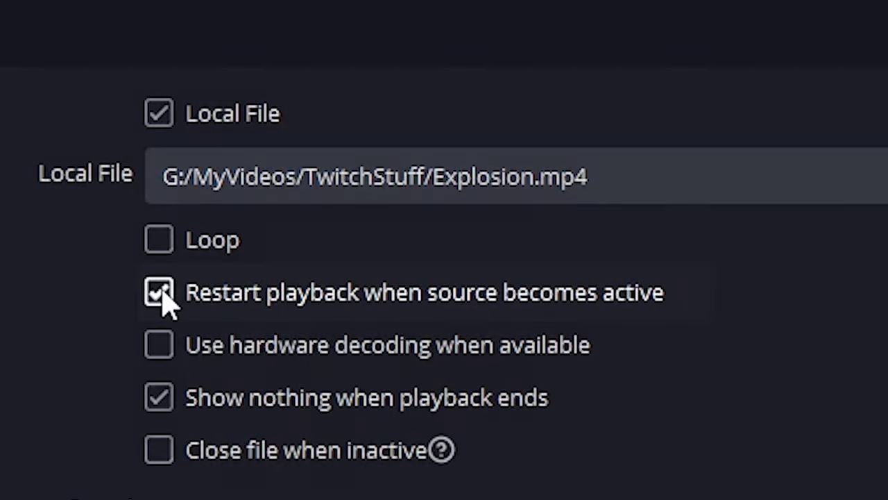
left_click(164, 290)
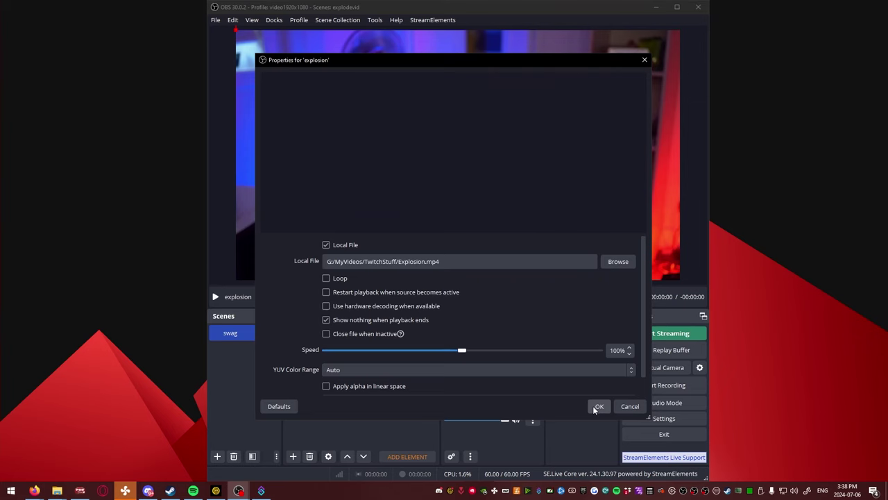
left_click(593, 406)
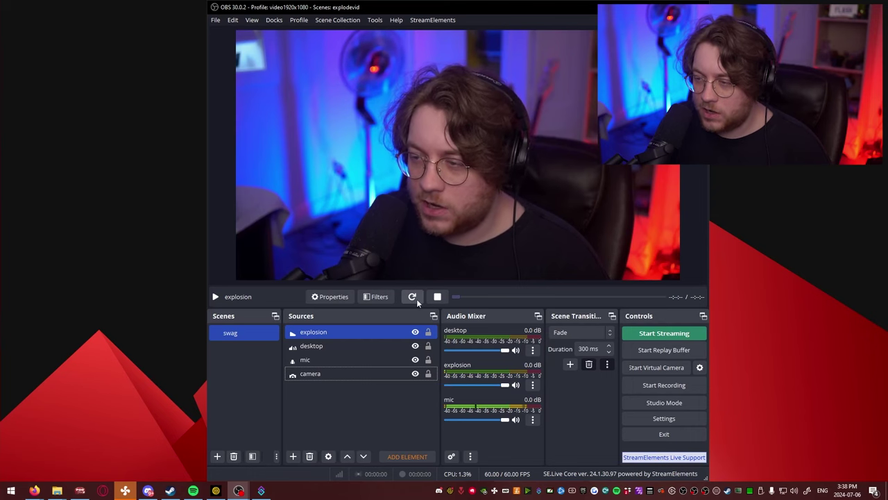
- Play the explosion clip from the start and open the explosion source's audio options
left_click(412, 296)
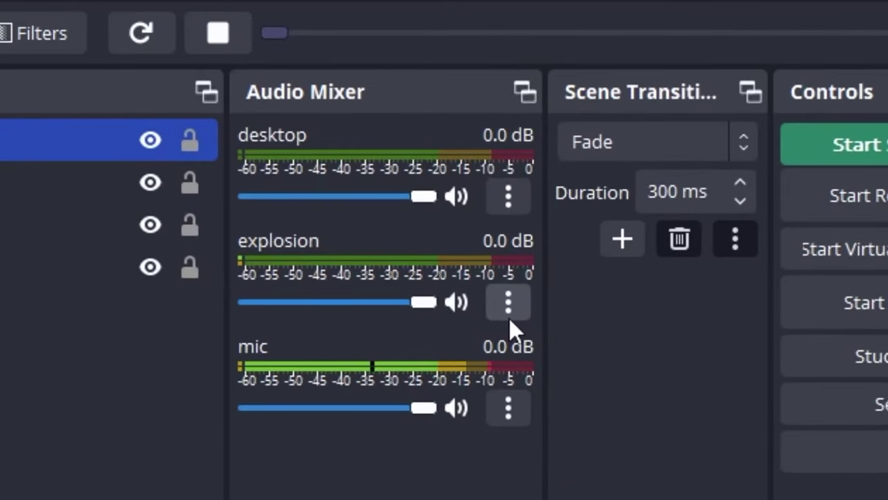
left_click(518, 337)
left_click(609, 330)
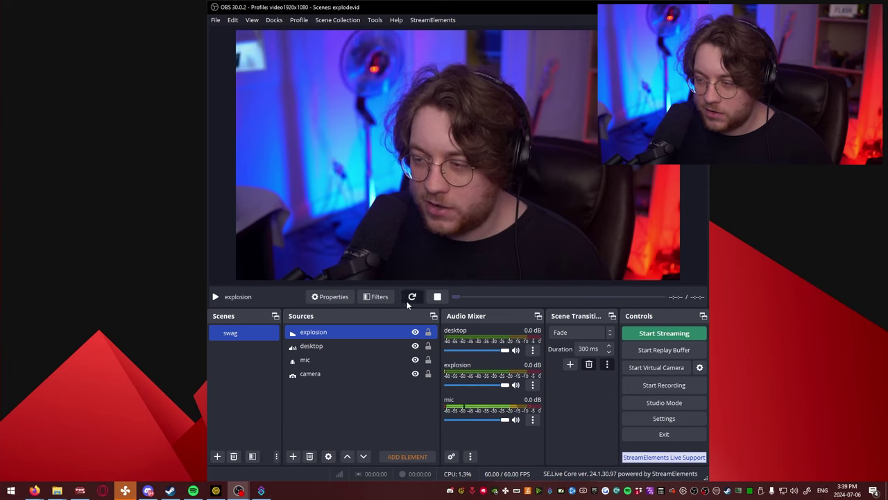
- Lower the explosion source's volume to about -11.9 dB while replaying the clip to check its level
left_click(408, 299)
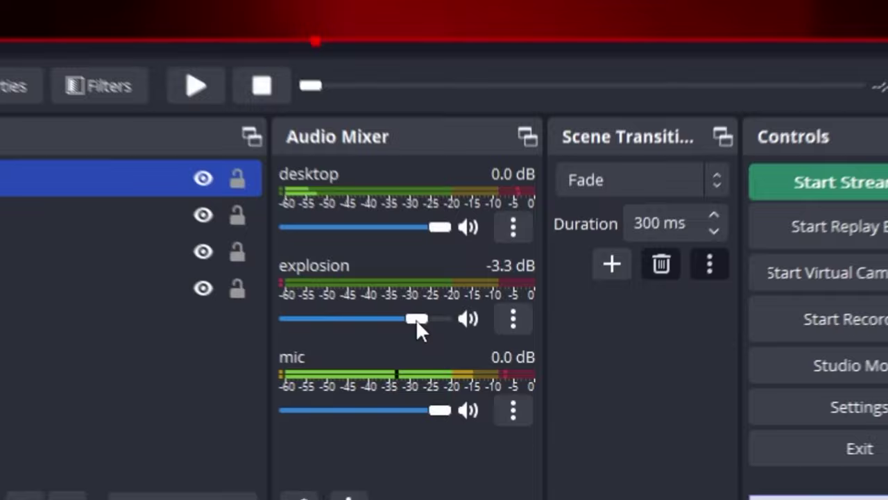
left_click_drag(416, 319, 356, 304)
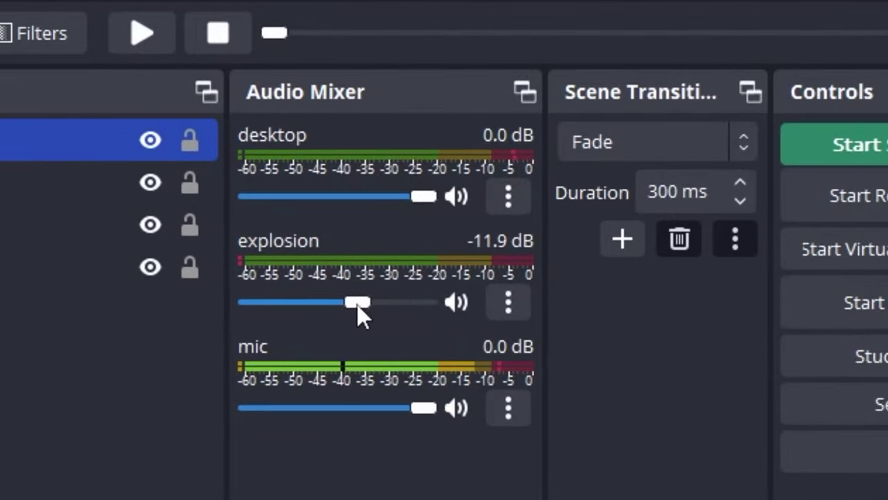
left_click(143, 35)
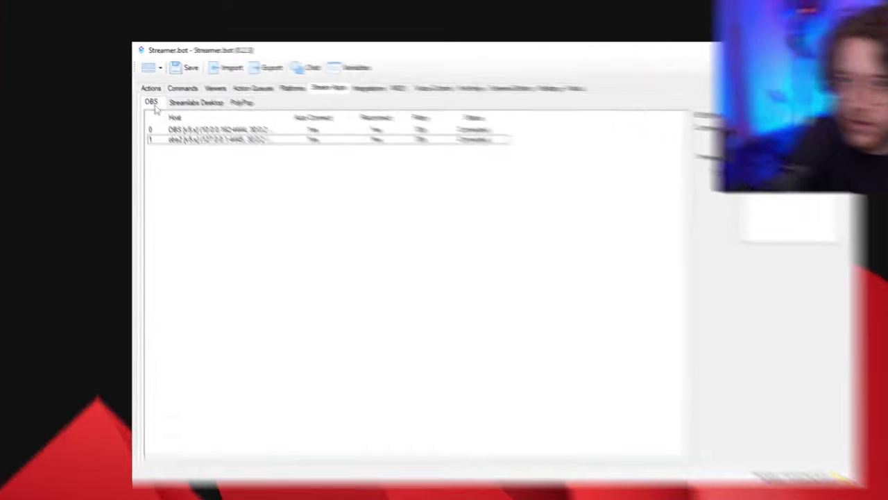
- Add a new action named explosion-video in Streamer.bot
left_click(142, 80)
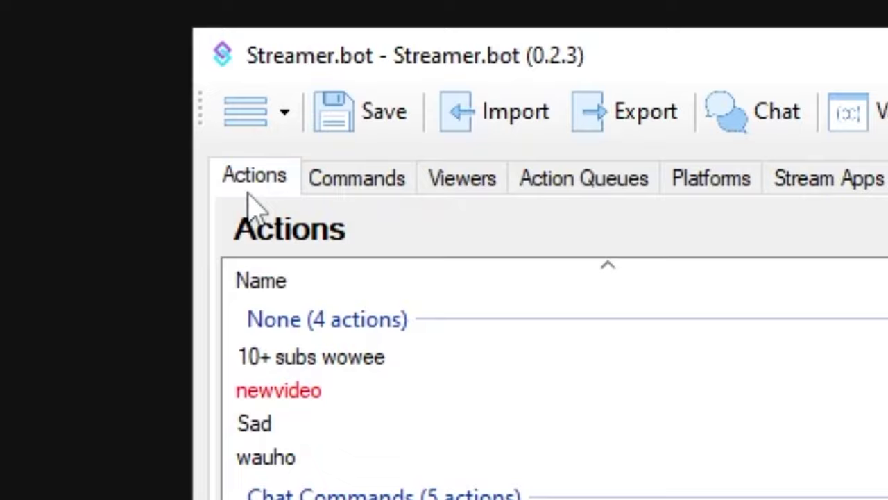
right_click(343, 133)
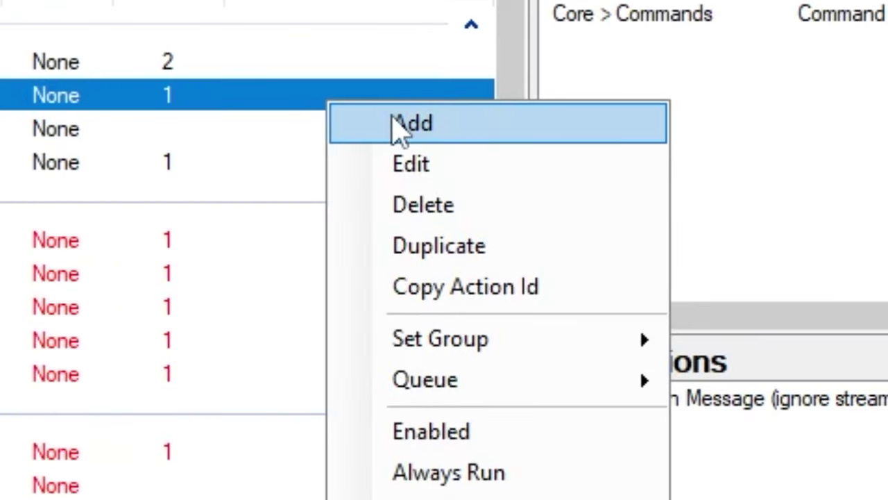
left_click(401, 129)
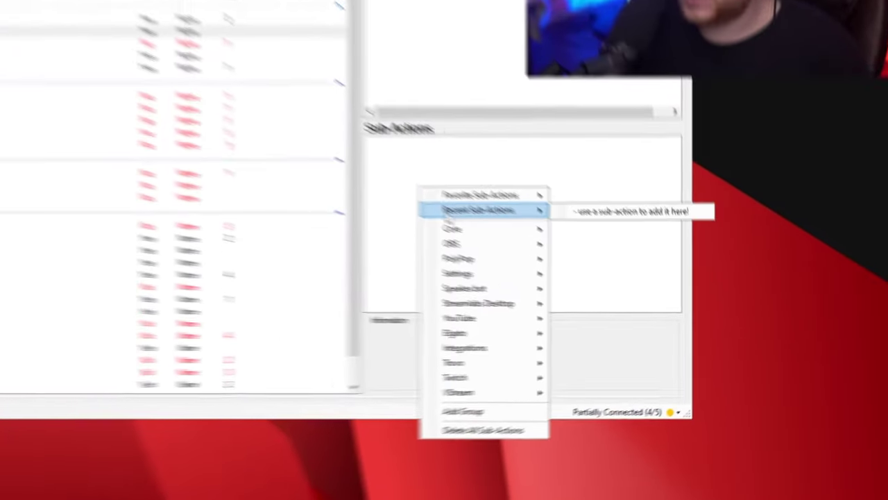
- Add an OBS Set Media State sub-action that restarts the explosion source in the swag scene
mouse_move(500, 253)
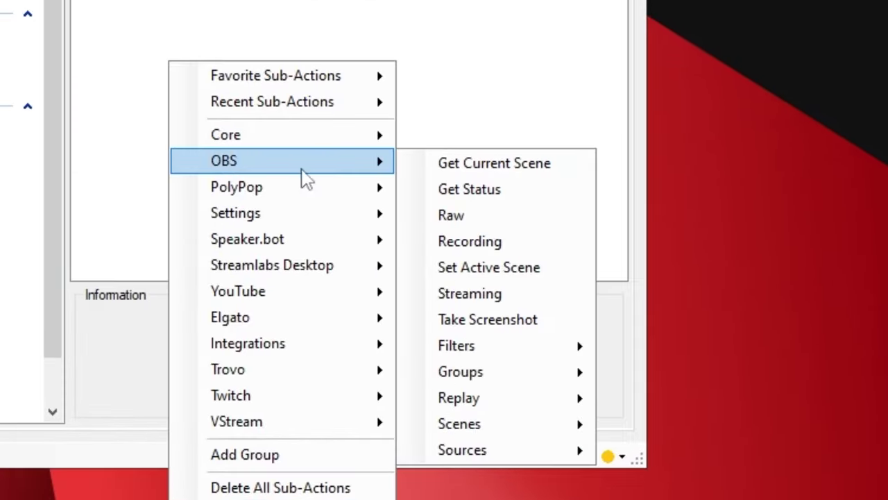
mouse_move(504, 450)
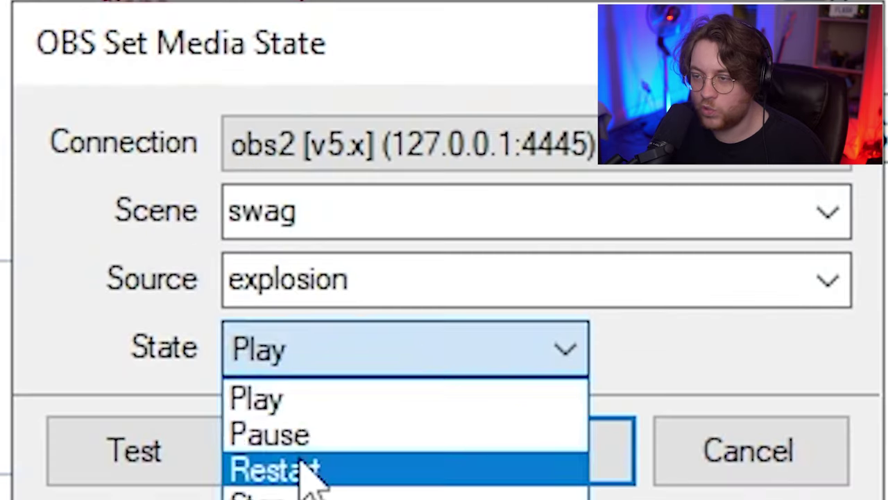
left_click(277, 374)
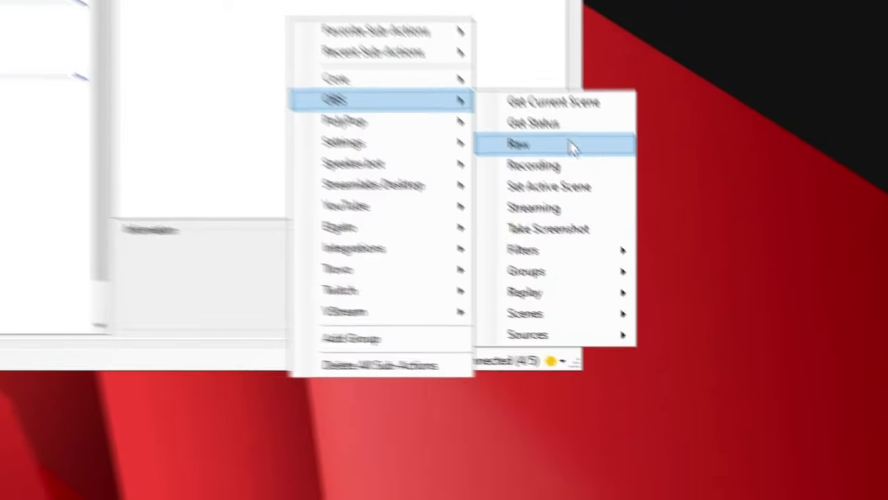
- Add an OBS Set Source Mute State sub-action that mutes the mic source in the swag scene
mouse_move(476, 313)
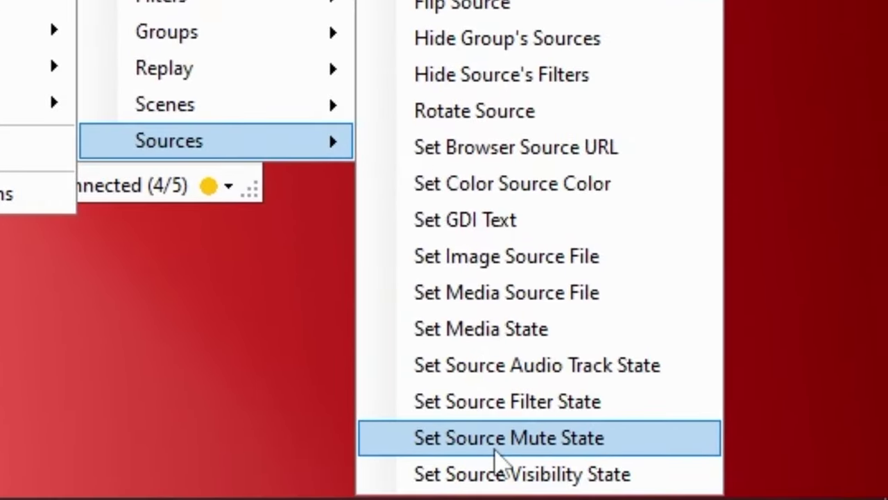
left_click(504, 448)
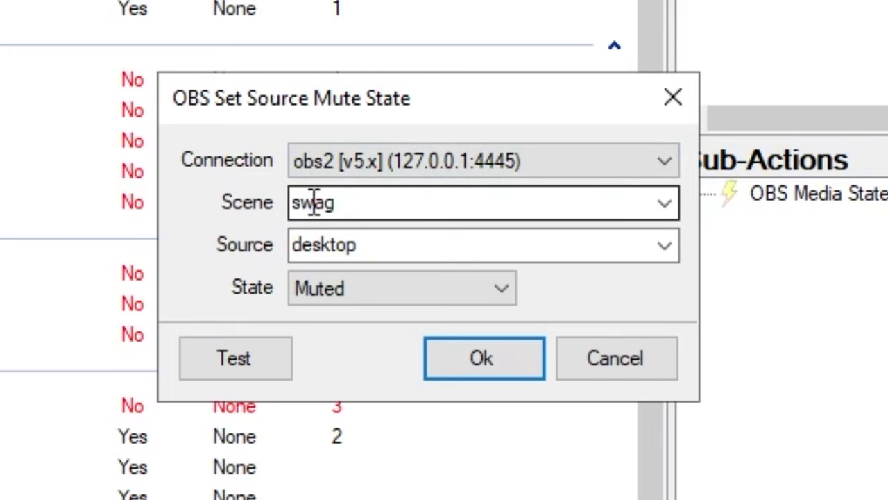
left_click(328, 244)
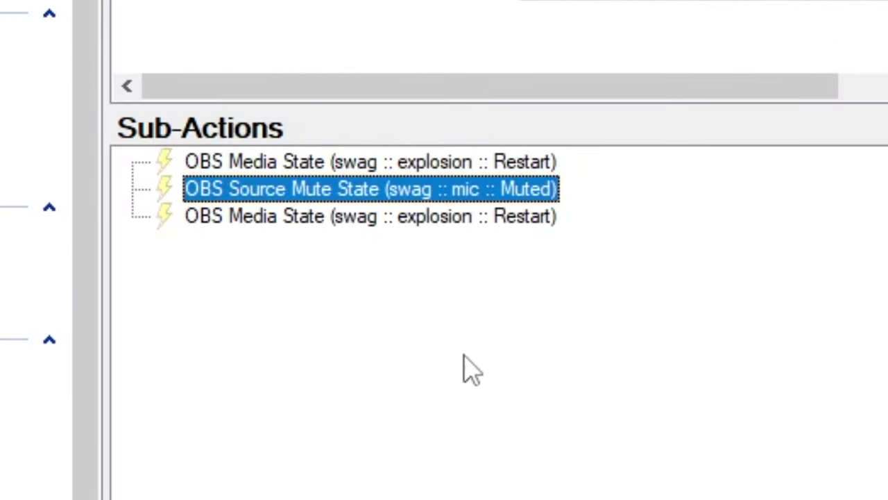
- Paste a copy of the mic mute sub-action and set the second explosion media state sub-action to Stop
left_click(300, 339)
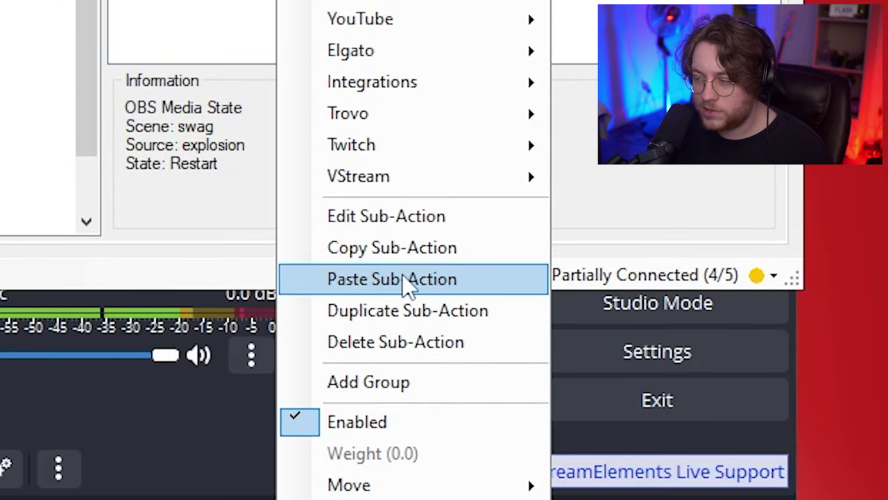
left_click(410, 280)
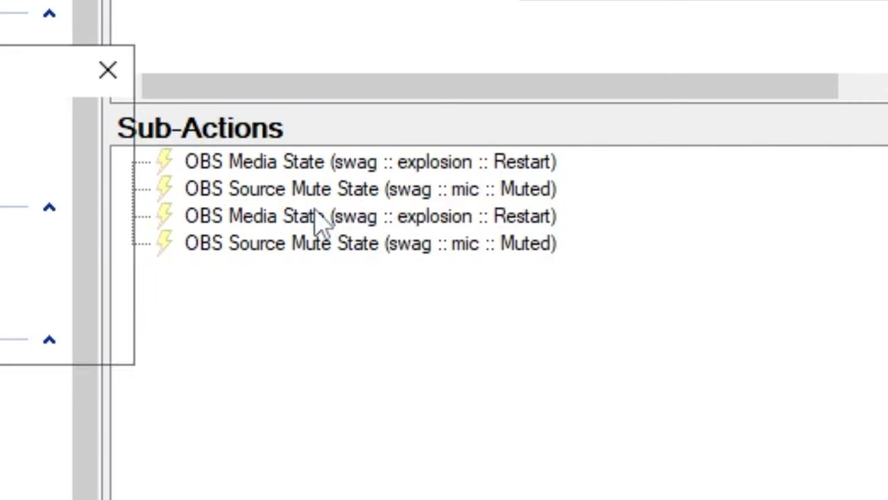
double_click(320, 221)
left_click(234, 250)
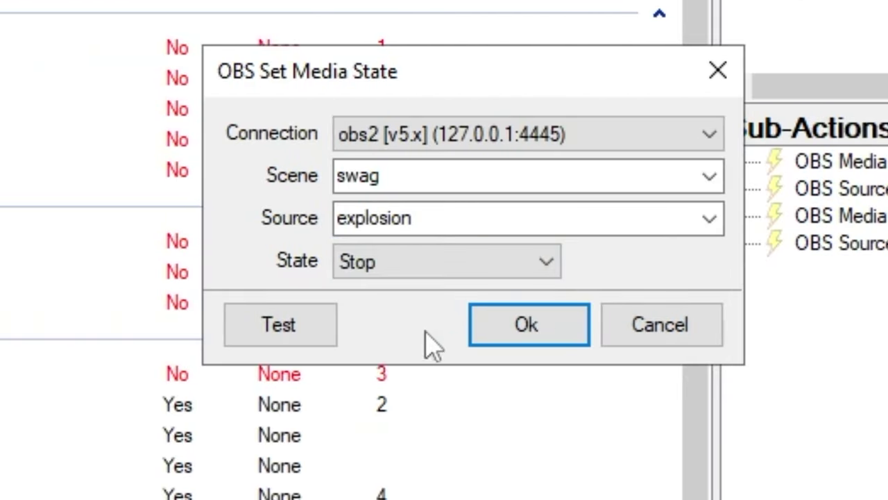
left_click(510, 328)
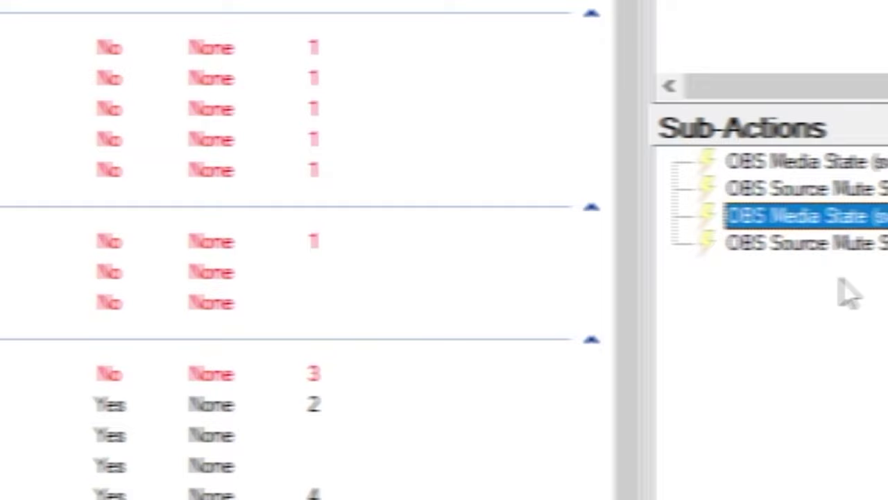
- Set the second mic mute state sub-action to Not Muted
double_click(860, 243)
left_click(437, 261)
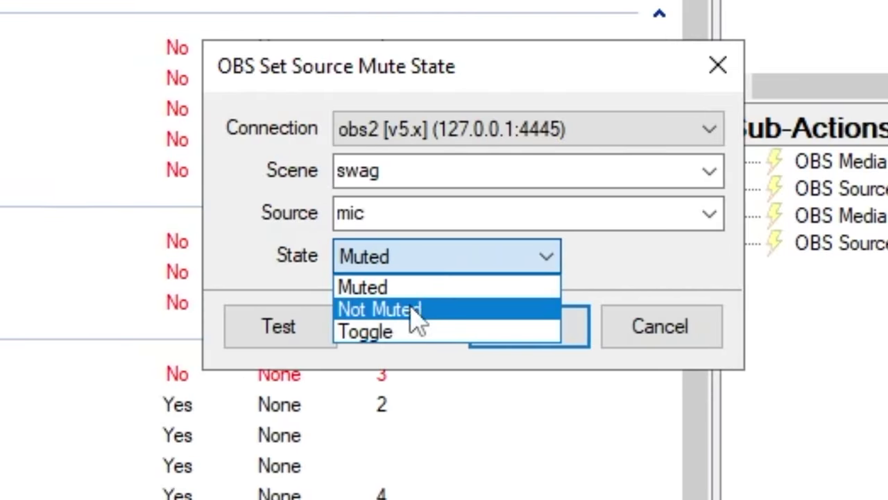
left_click(386, 312)
left_click(493, 339)
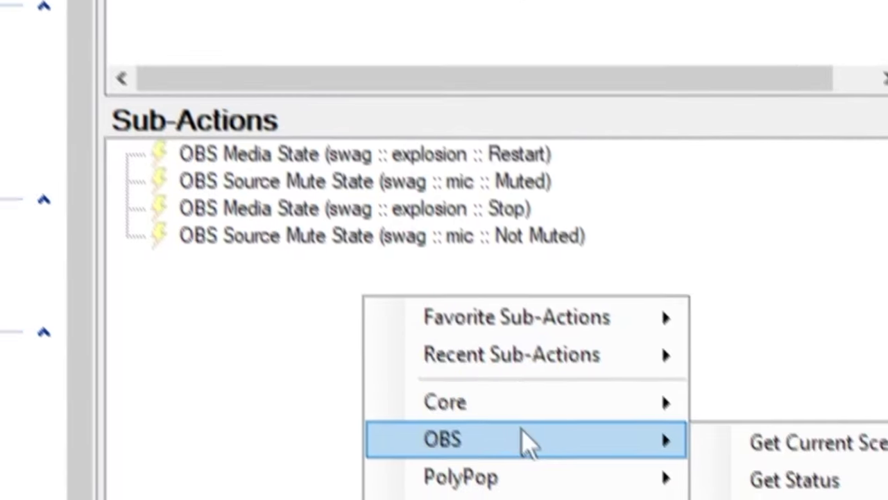
- Add a 3000 ms Delay sub-action and place it between muting the mic and stopping the explosion
mouse_move(543, 415)
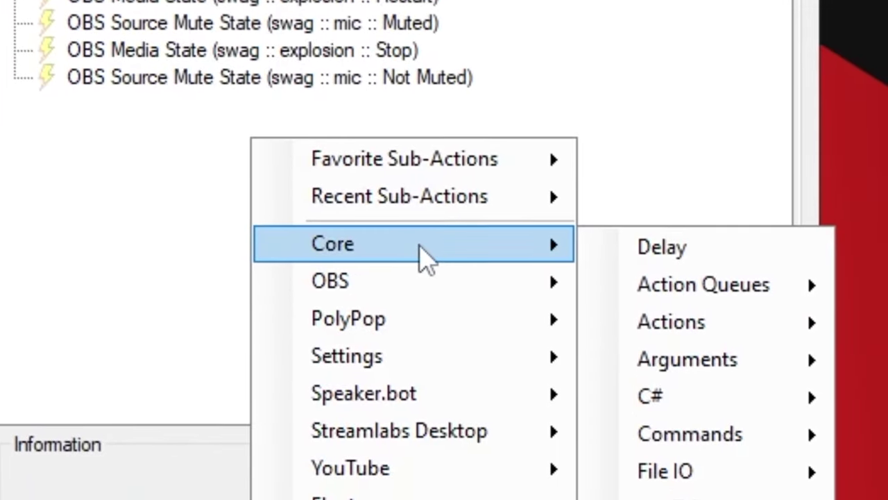
left_click(562, 246)
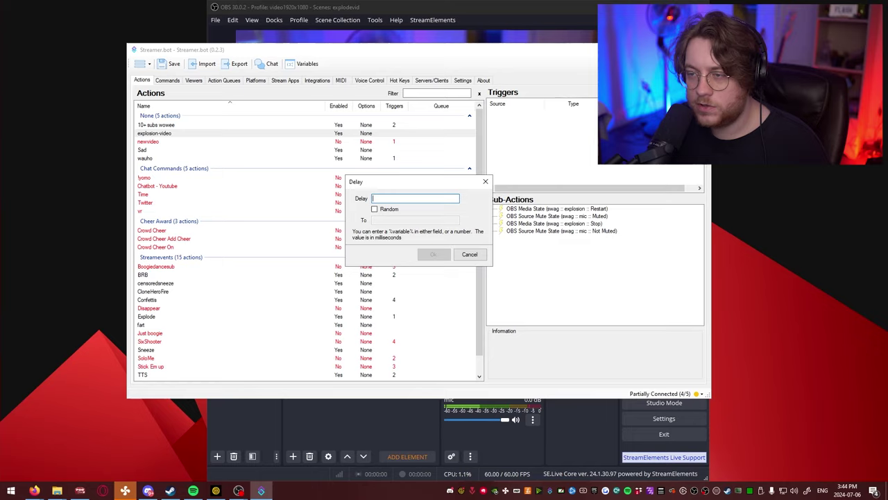
type("3")
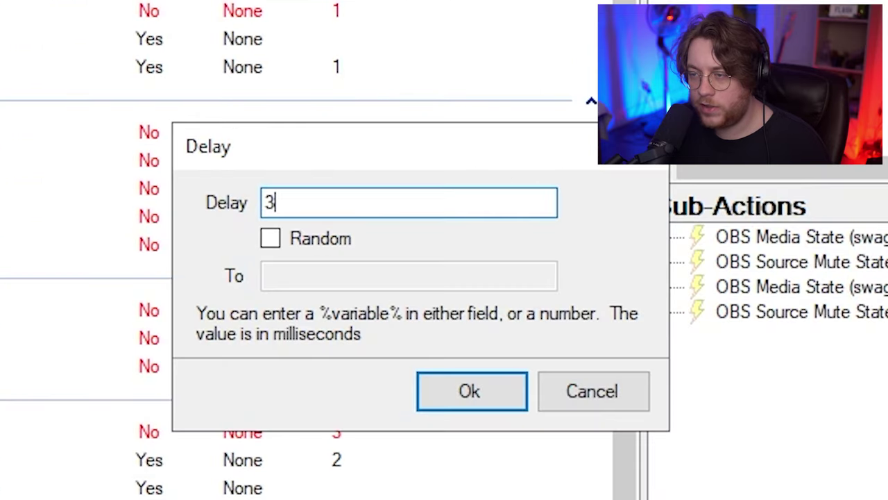
type("000")
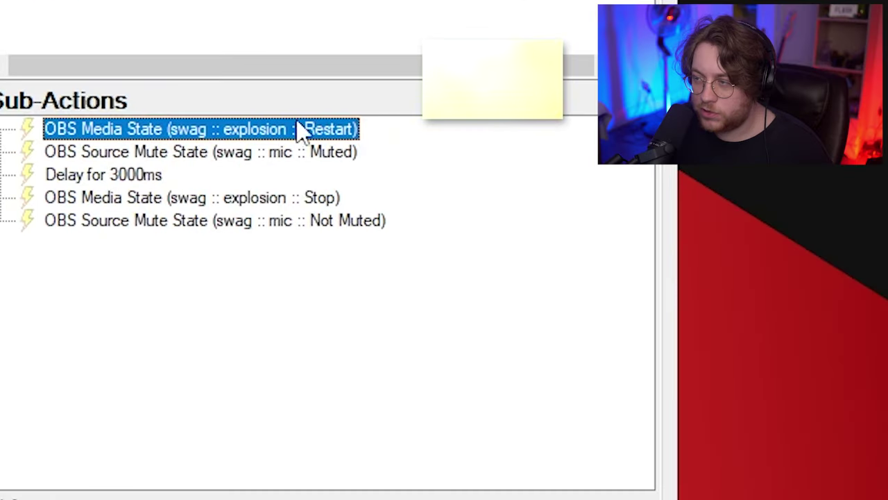
left_click(244, 223)
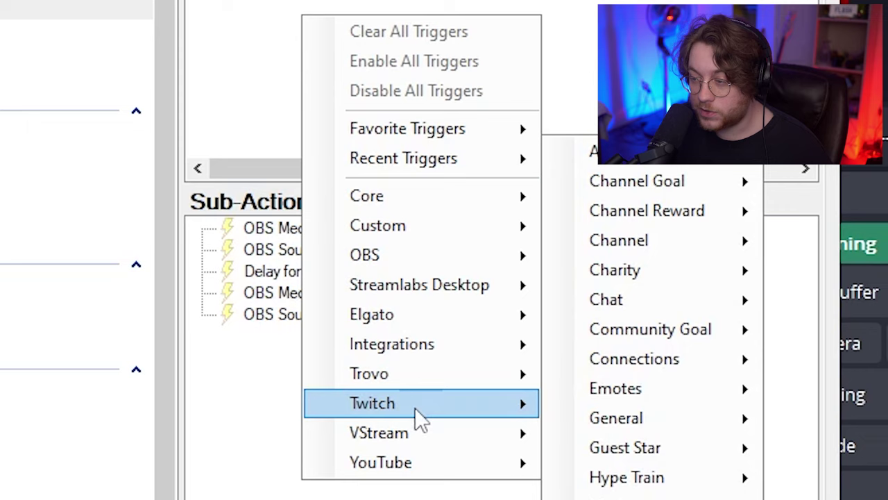
- Add a Twitch Channel Reward Redemption trigger to the explosion action
mouse_move(647, 210)
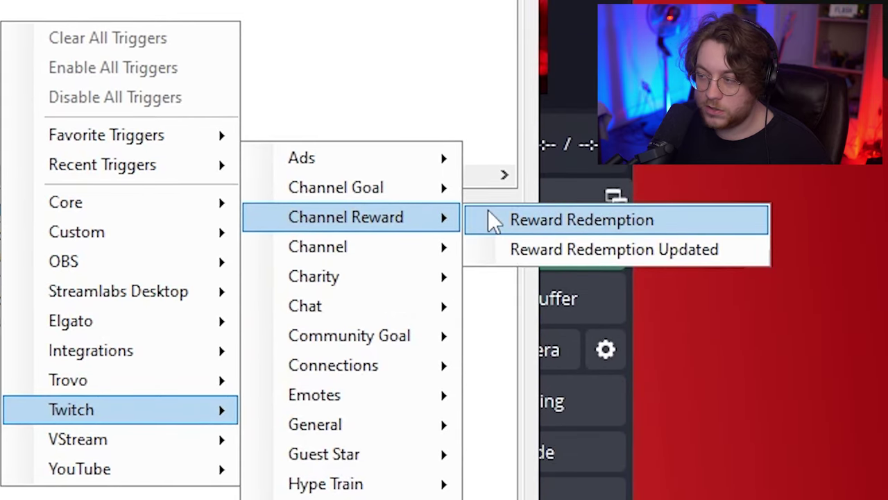
left_click(797, 213)
left_click(435, 220)
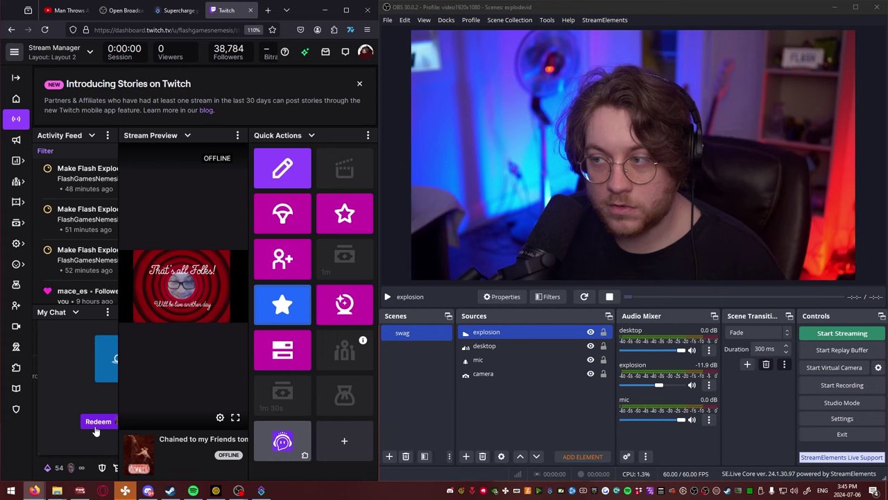
- Redeem the channel reward on Twitch to test the action, and set the Delay sub-action to 2500 ms
left_click(97, 425)
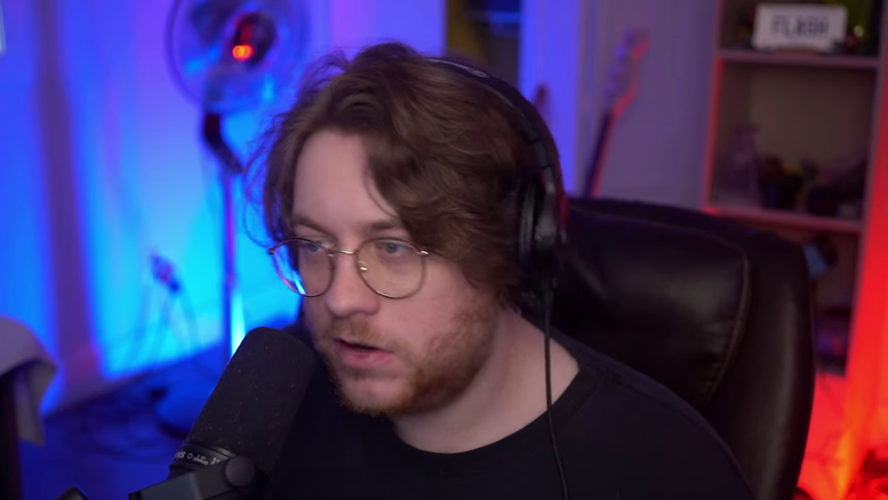
type("24")
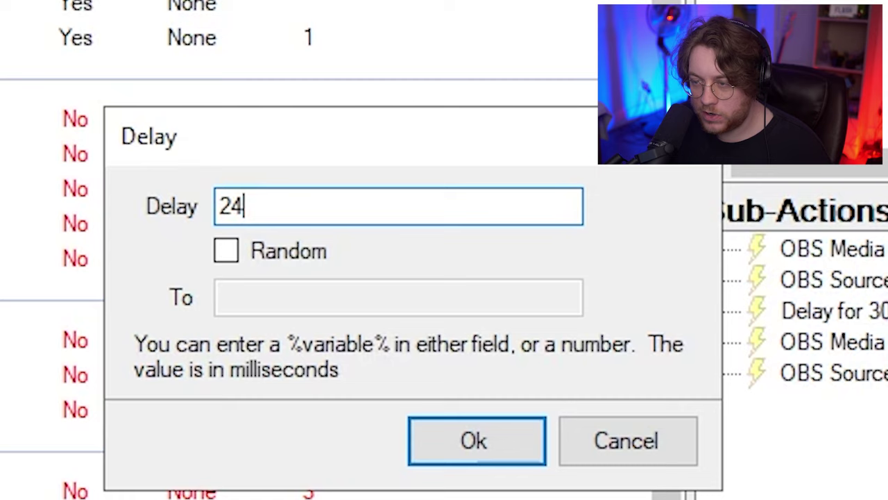
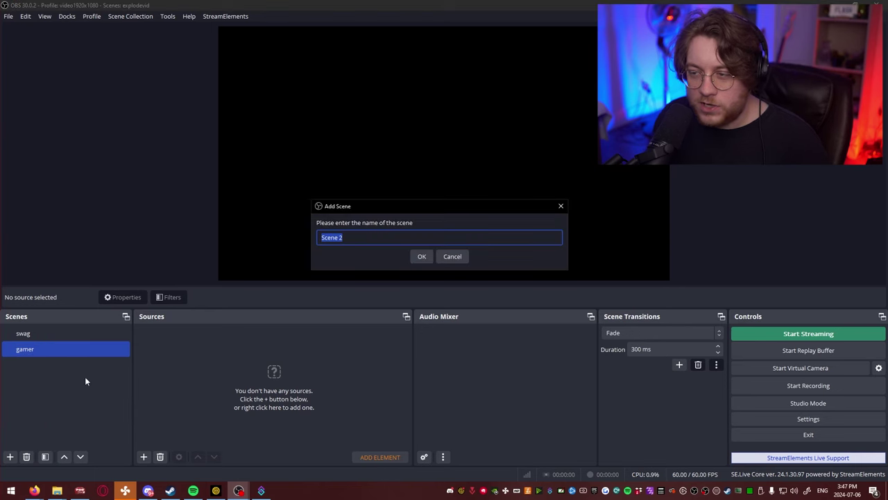
- Create an OBS scene named WebcamNest and copy the explosion and camera sources from the swag scene into it
type("w")
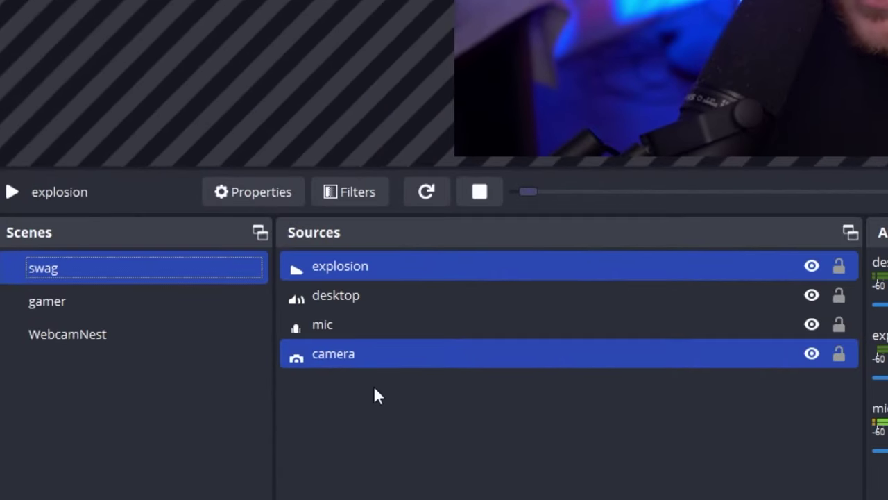
left_click(103, 340)
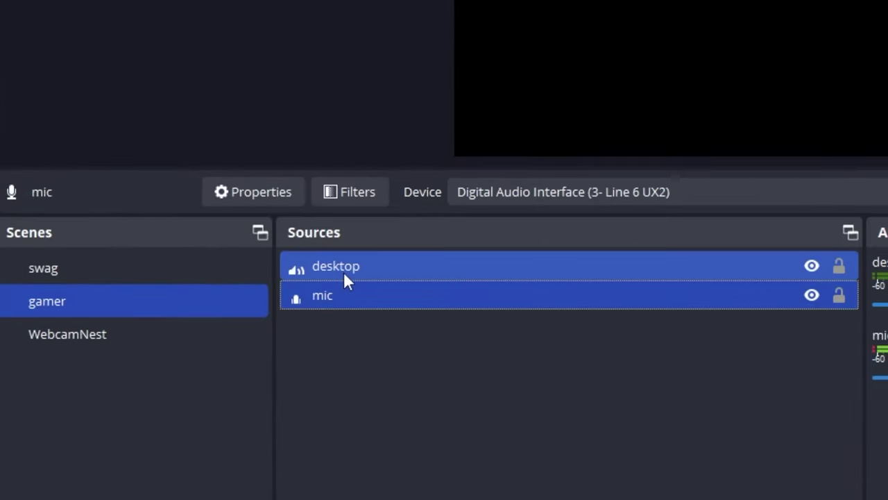
- Add the existing WebcamNest scene as a visible source in the gamer scene
left_click(167, 339)
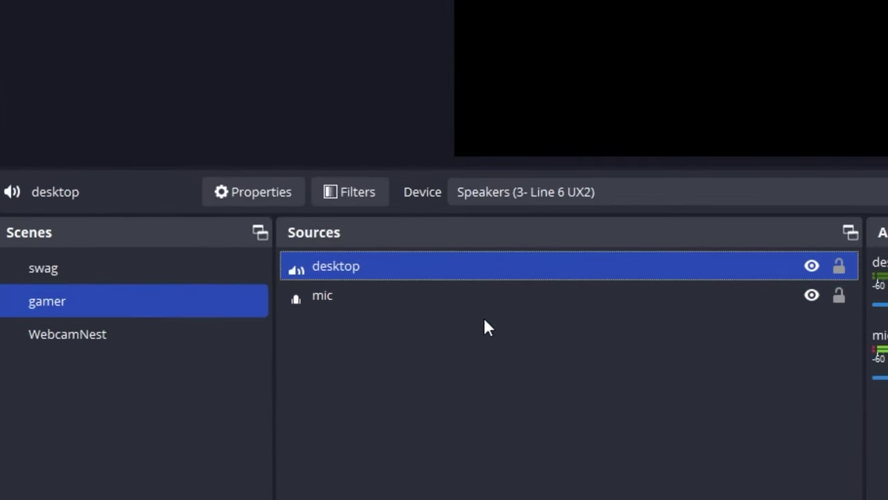
right_click(484, 317)
mouse_move(583, 333)
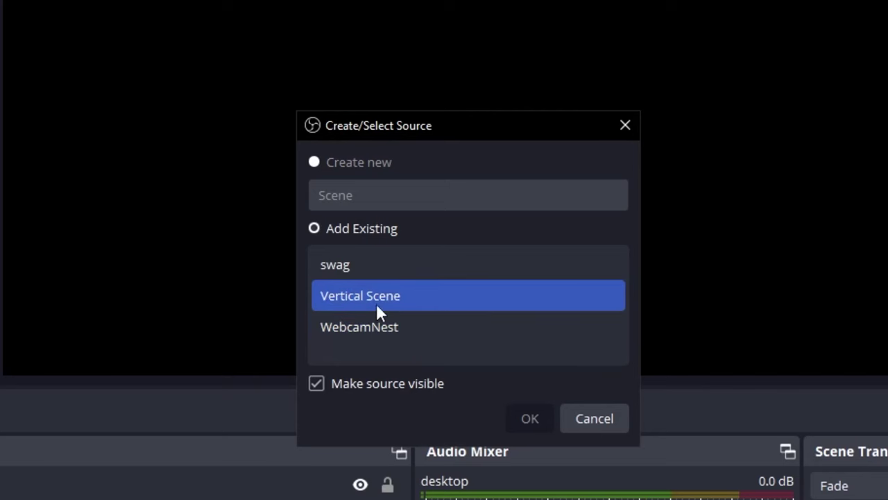
left_click(374, 327)
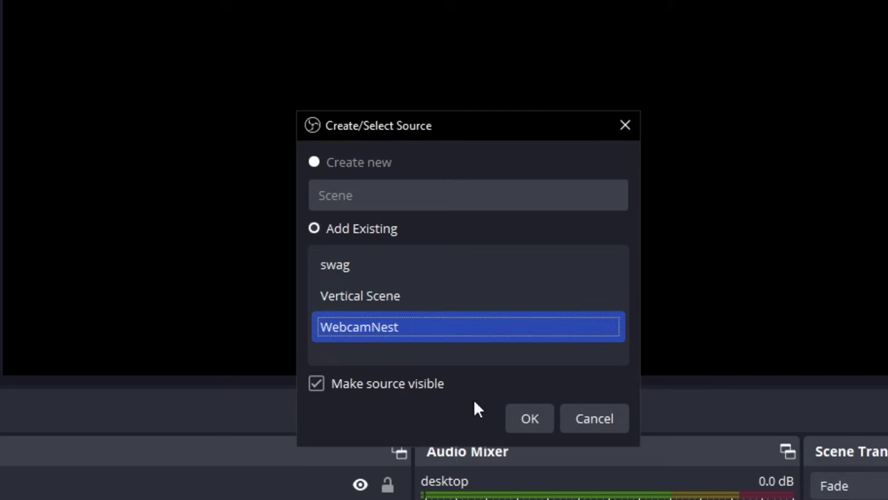
left_click(531, 418)
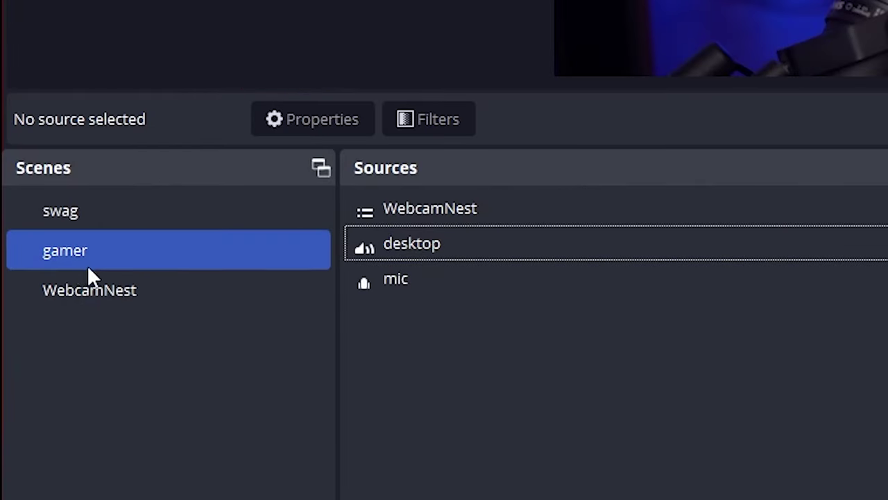
- Shrink the WebcamNest source in the gamer scene to about a third of its width and move it down along the canvas's right edge
left_click(467, 210)
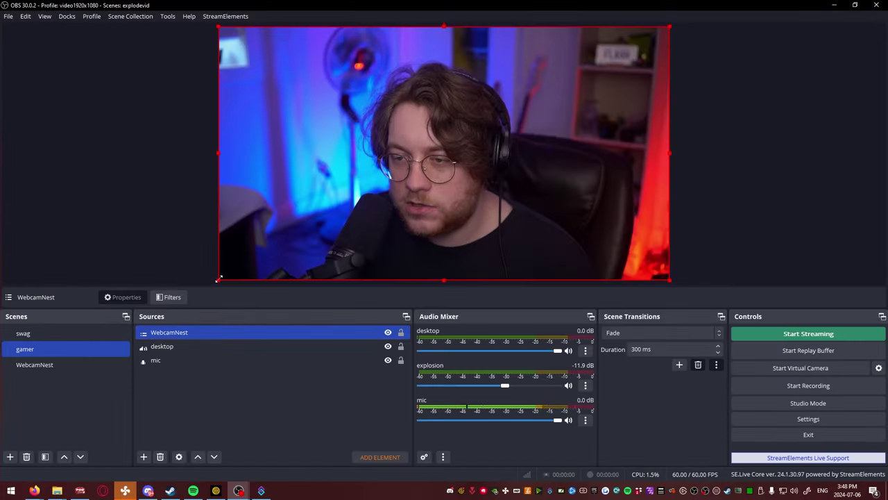
left_click_drag(219, 279, 525, 108)
left_click_drag(622, 55, 617, 129)
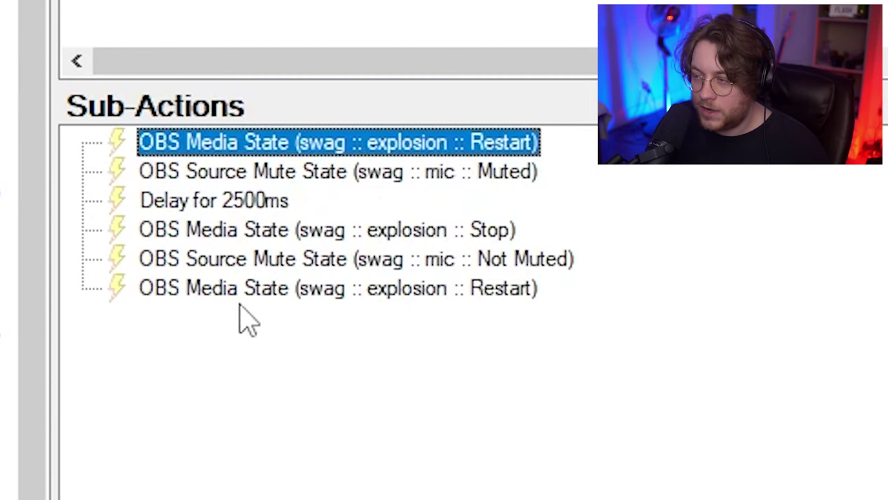
- Place a copy of the explosion Restart sub-action below the original in Streamer.bot and target the explosion source in the WebcamNest scene
left_click_drag(244, 288, 263, 221)
left_click_drag(286, 171, 288, 170)
double_click(387, 172)
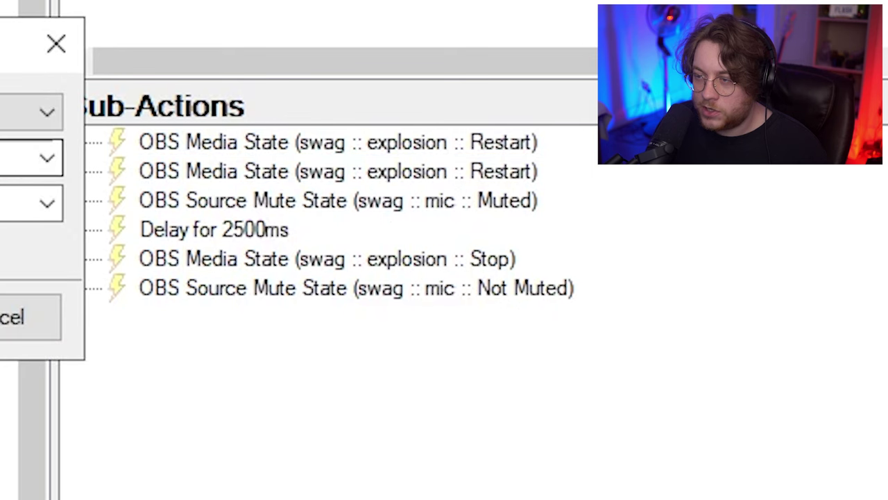
left_click(649, 203)
left_click(347, 239)
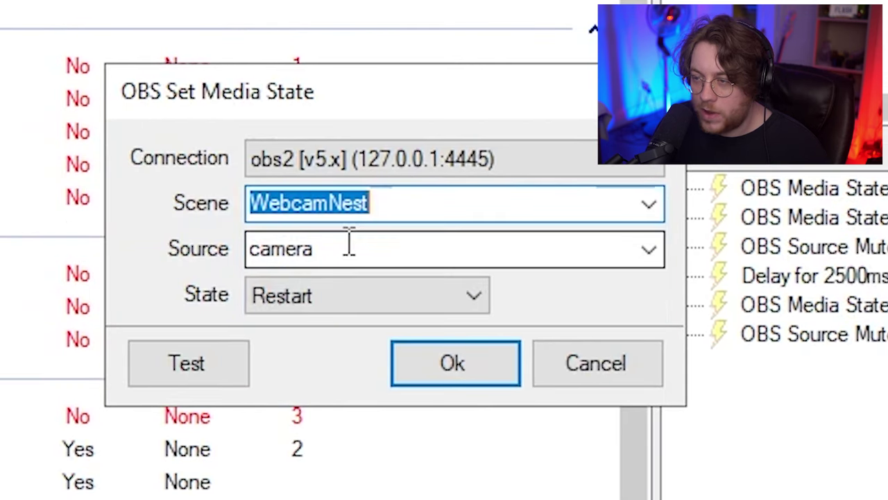
left_click(286, 249)
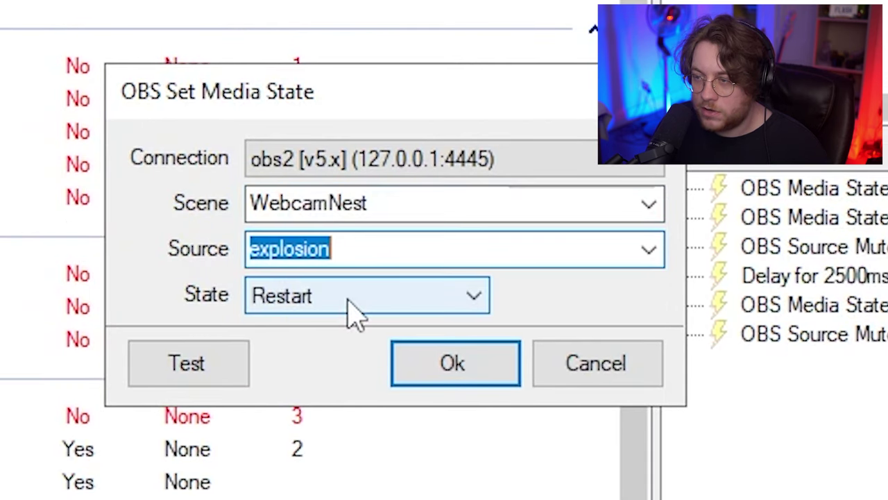
left_click(402, 364)
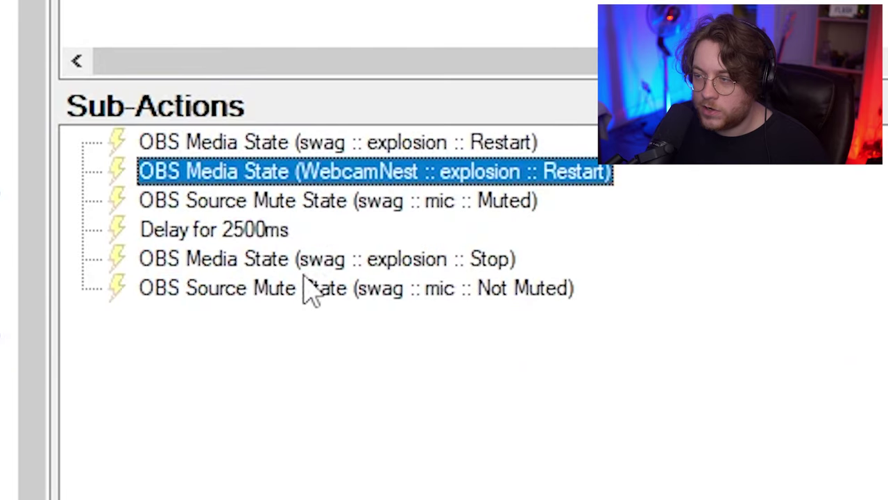
- Duplicate the explosion Stop sub-action, place the copy directly below the original, and target the explosion source in the WebcamNest scene
left_click(297, 271)
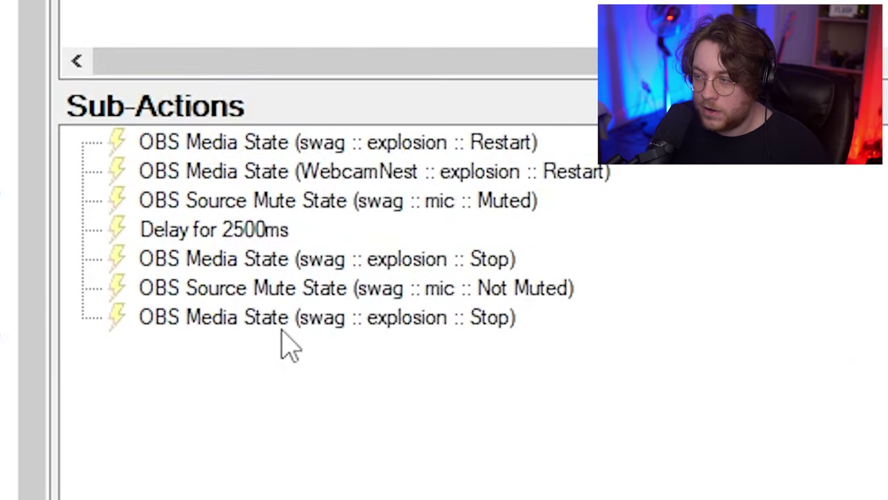
left_click_drag(336, 316, 343, 297)
double_click(250, 286)
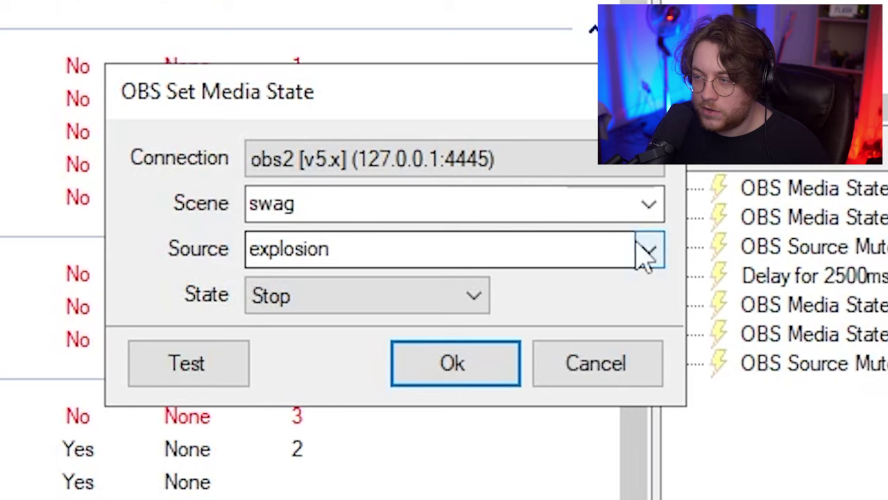
left_click(648, 250)
left_click(648, 203)
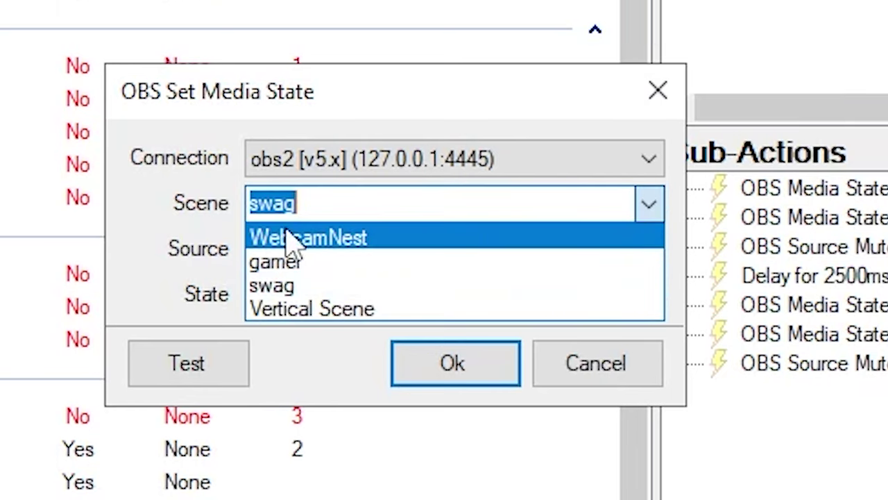
left_click(264, 238)
left_click(652, 250)
left_click(326, 307)
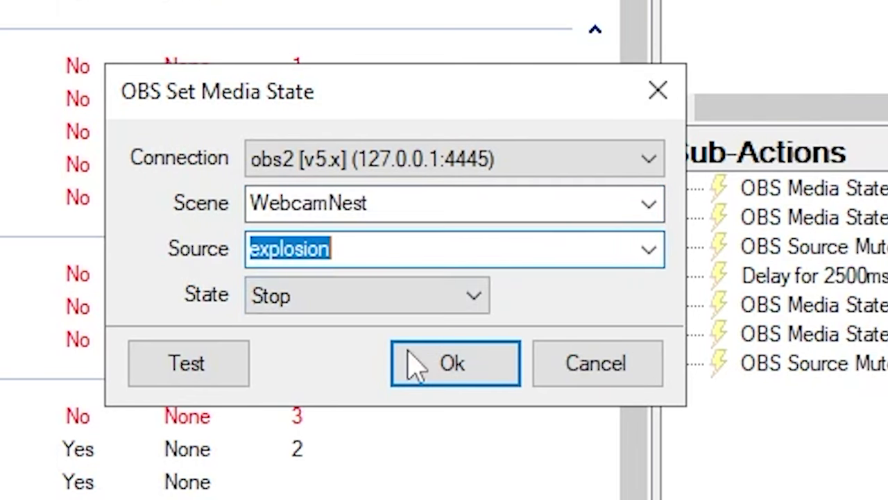
left_click(409, 363)
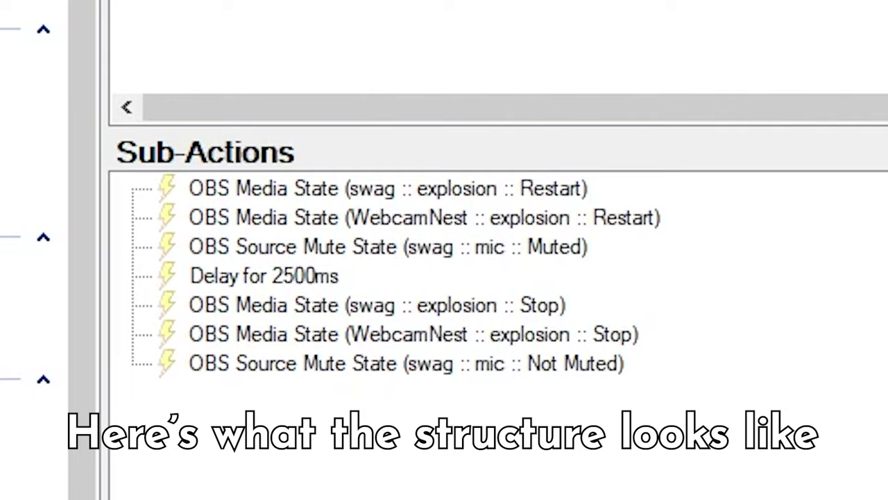